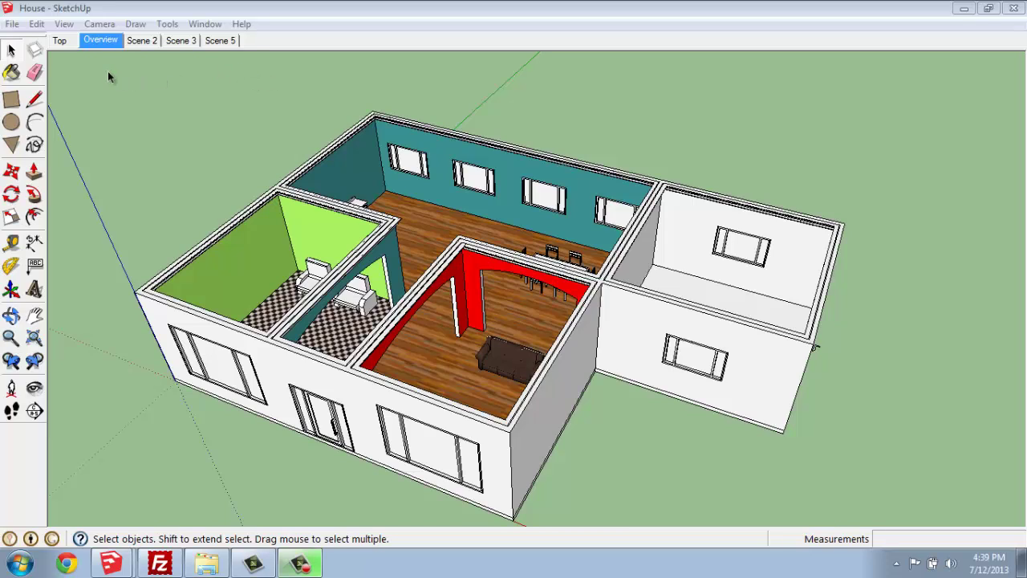
Preview the Top, Overview, Scene 2, Scene 3 and Scene 5 views, ending on Scene 3's red room
click(65, 43)
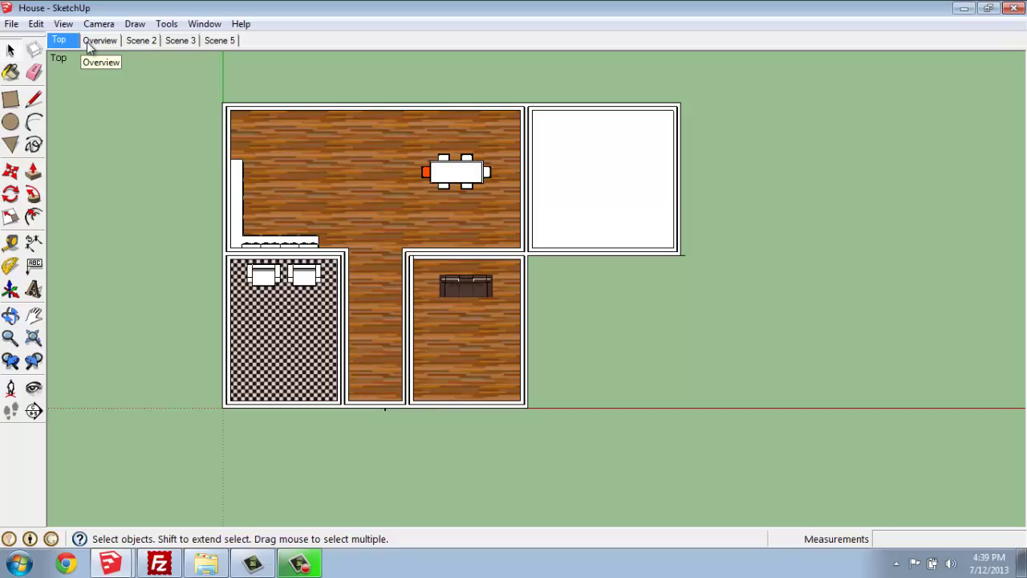
click(88, 41)
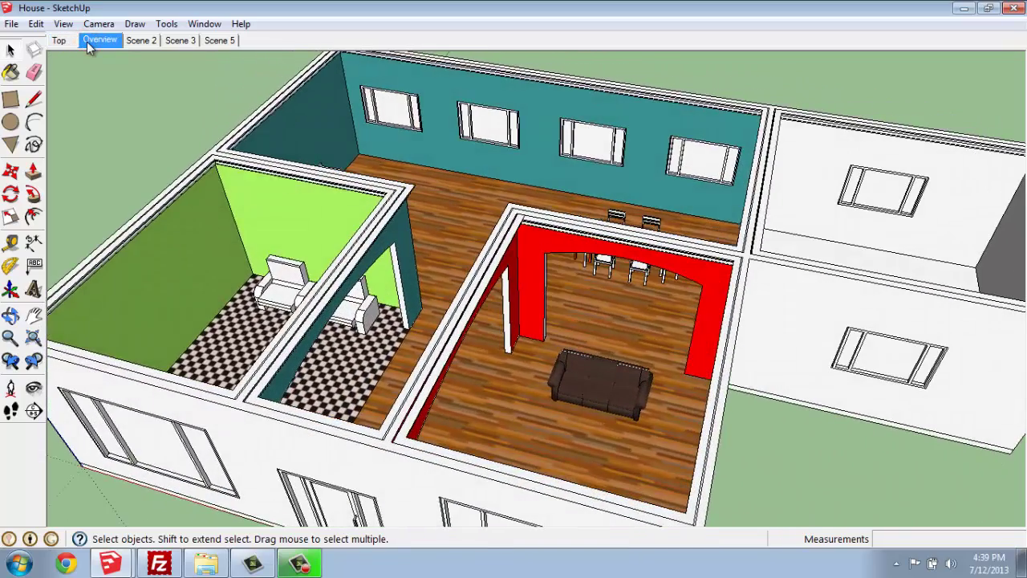
click(138, 40)
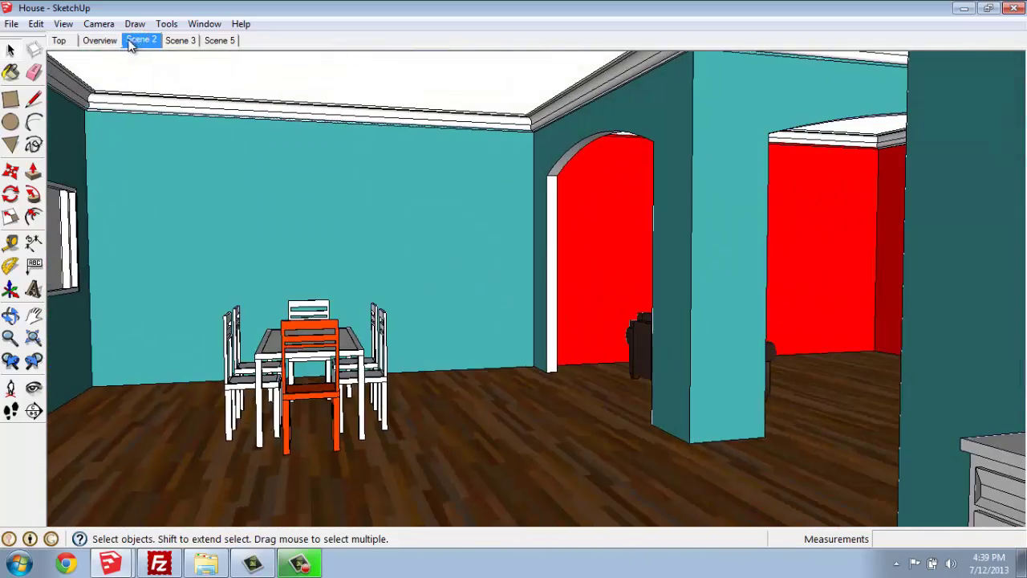
click(178, 41)
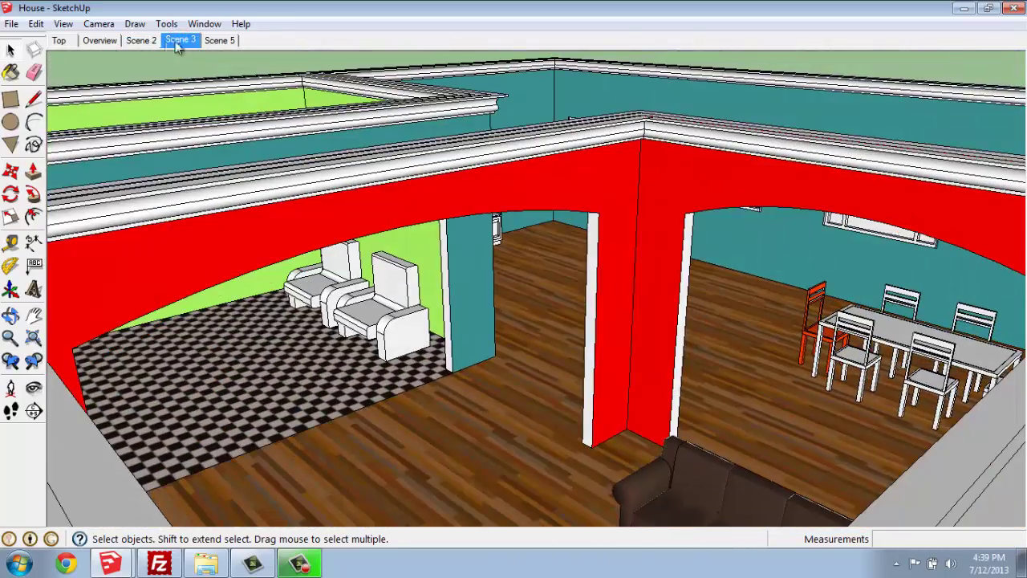
click(218, 42)
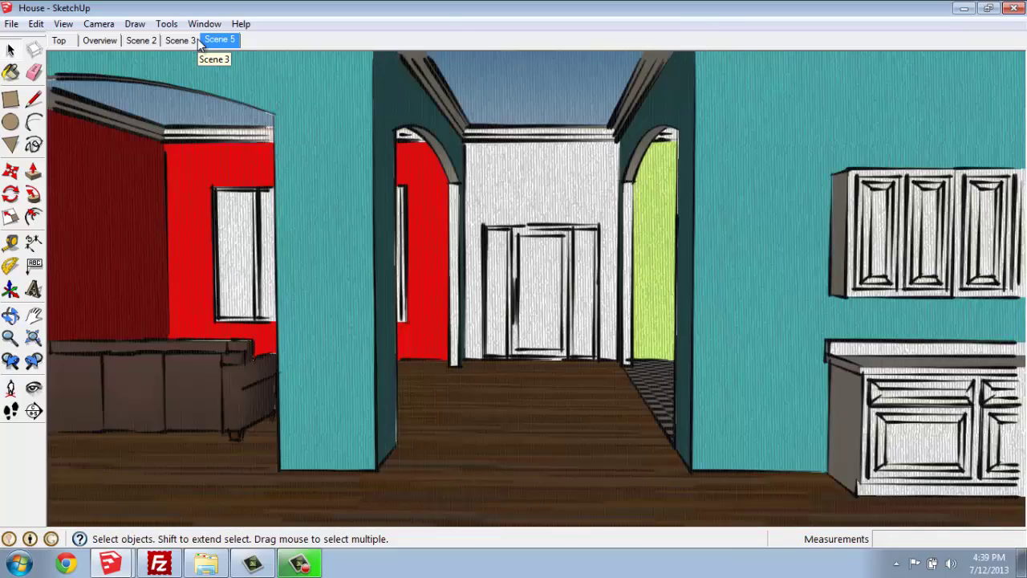
click(97, 41)
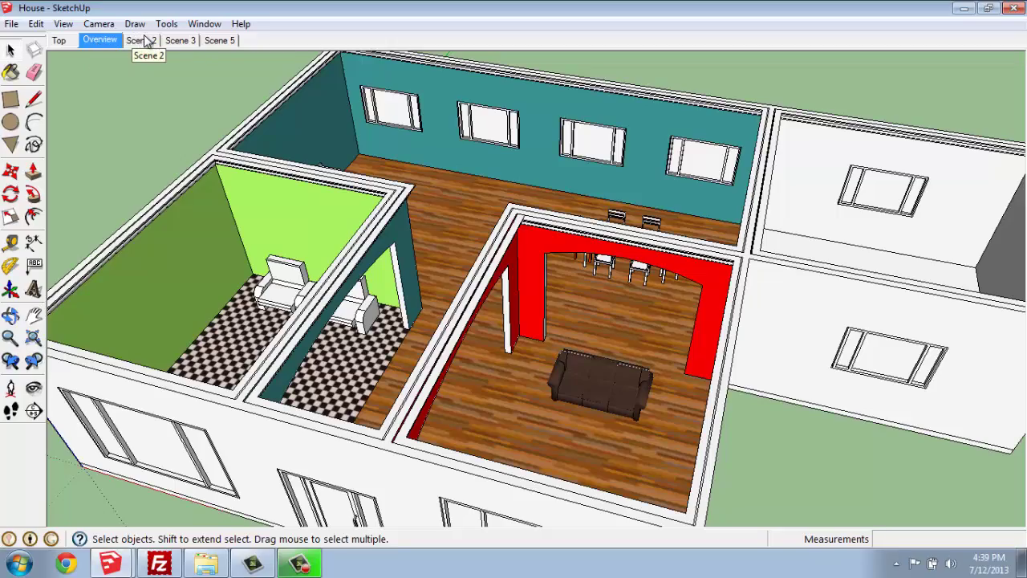
click(182, 42)
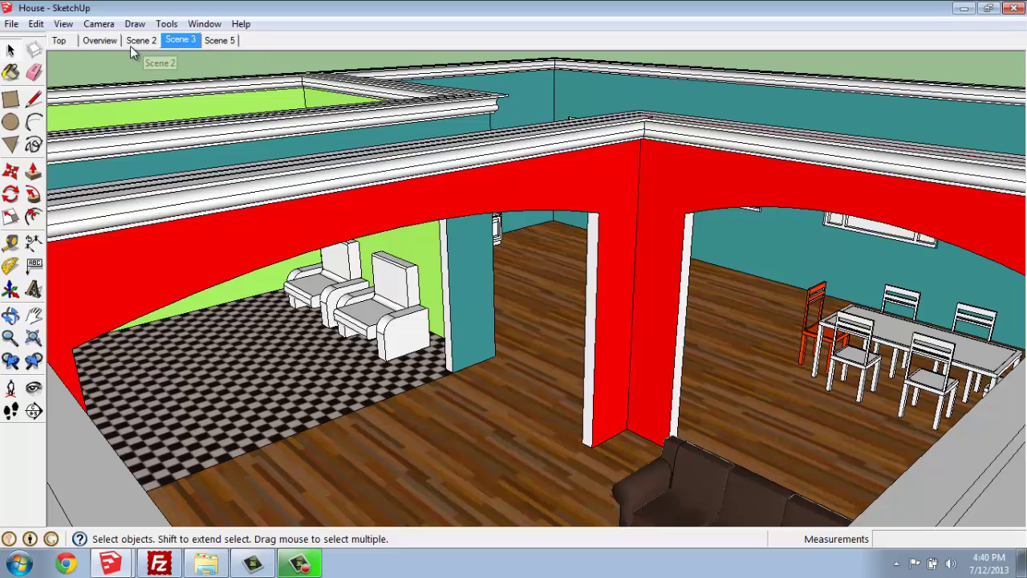
Move Scene 3 left ahead of Scene 2 and check it from Overview
right_click(176, 45)
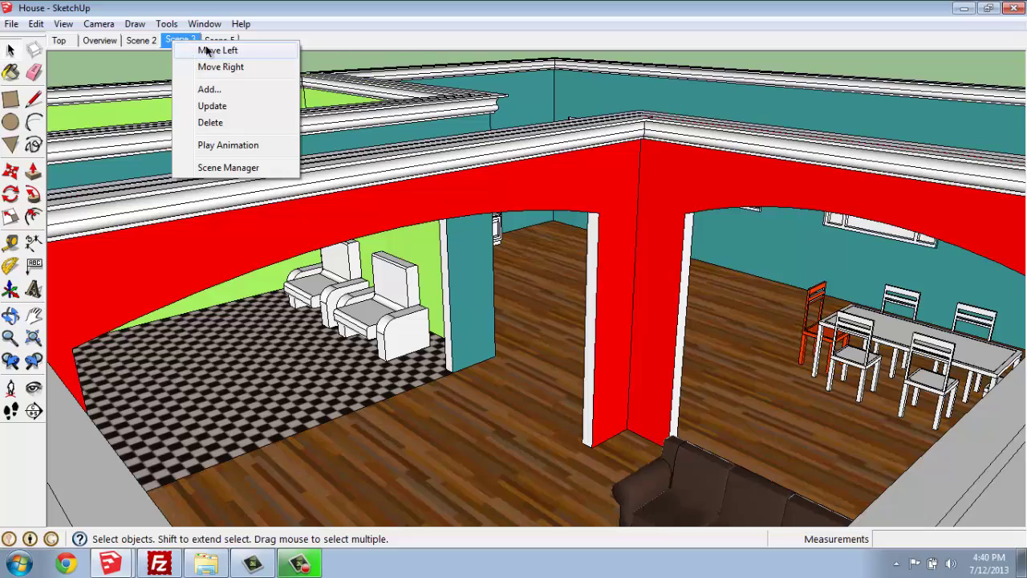
click(202, 50)
click(104, 44)
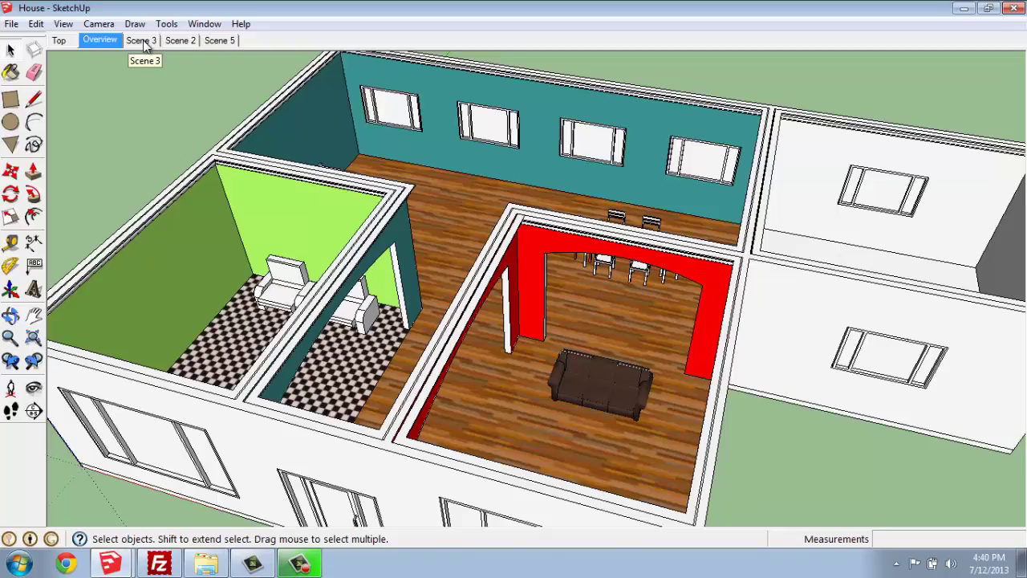
click(143, 42)
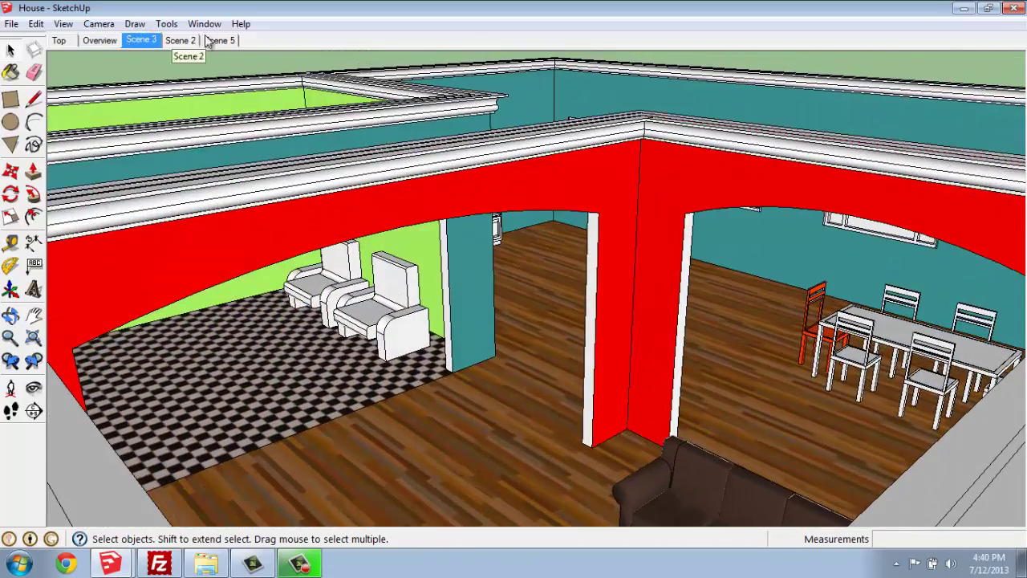
Play the scene animation from View > Animation and stop it at Scene 5
click(63, 24)
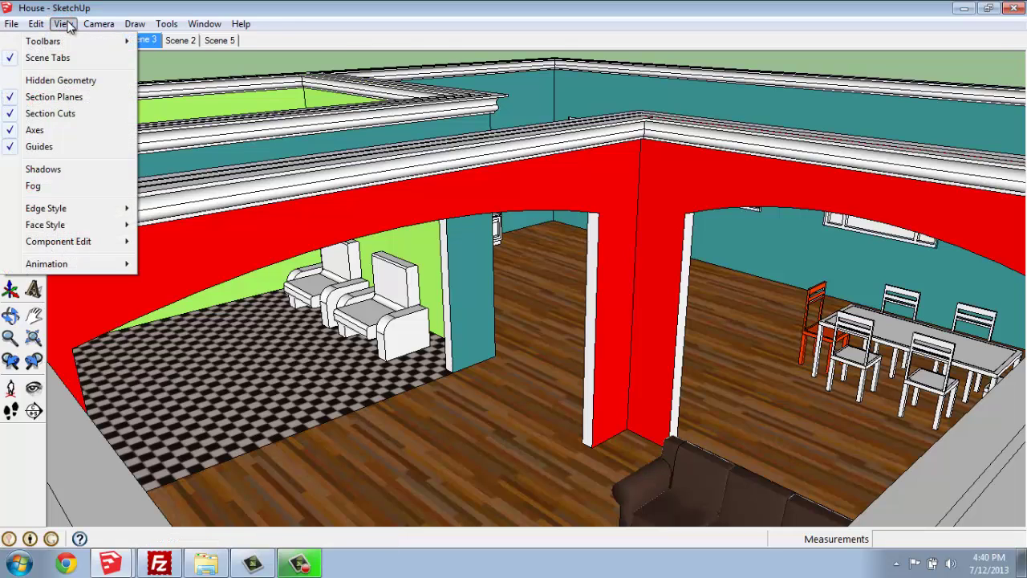
mouse_move(65, 265)
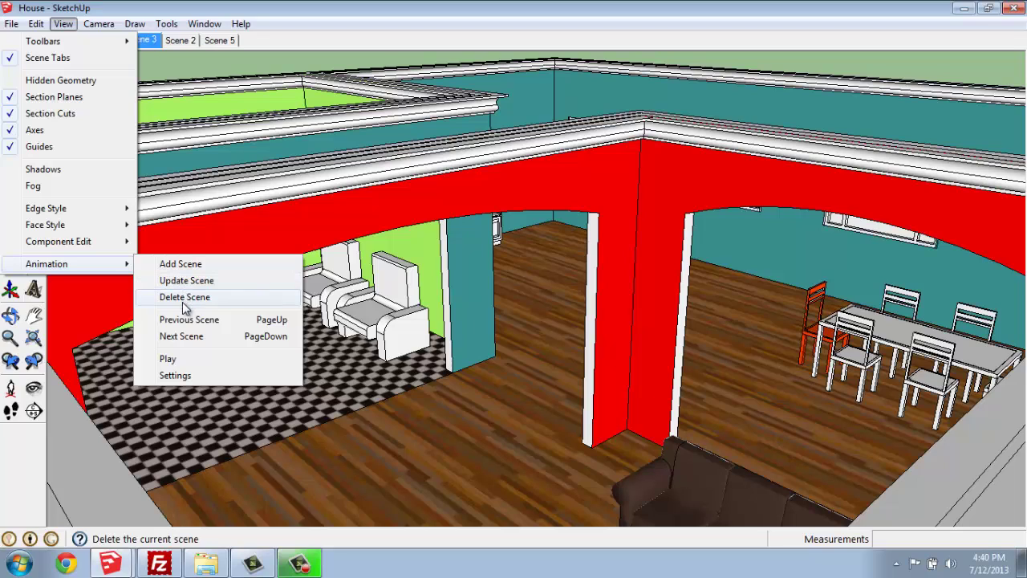
click(168, 358)
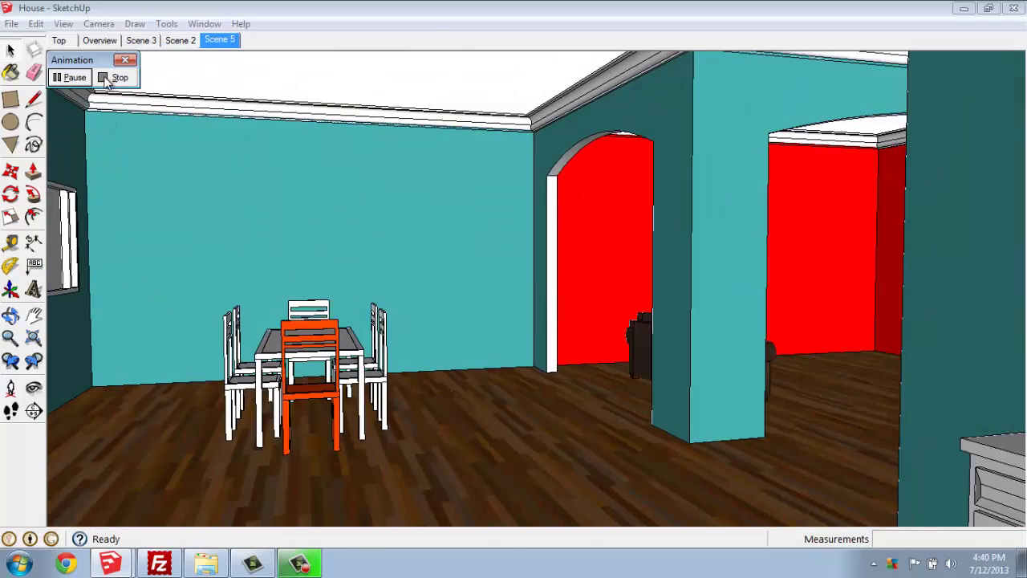
click(108, 78)
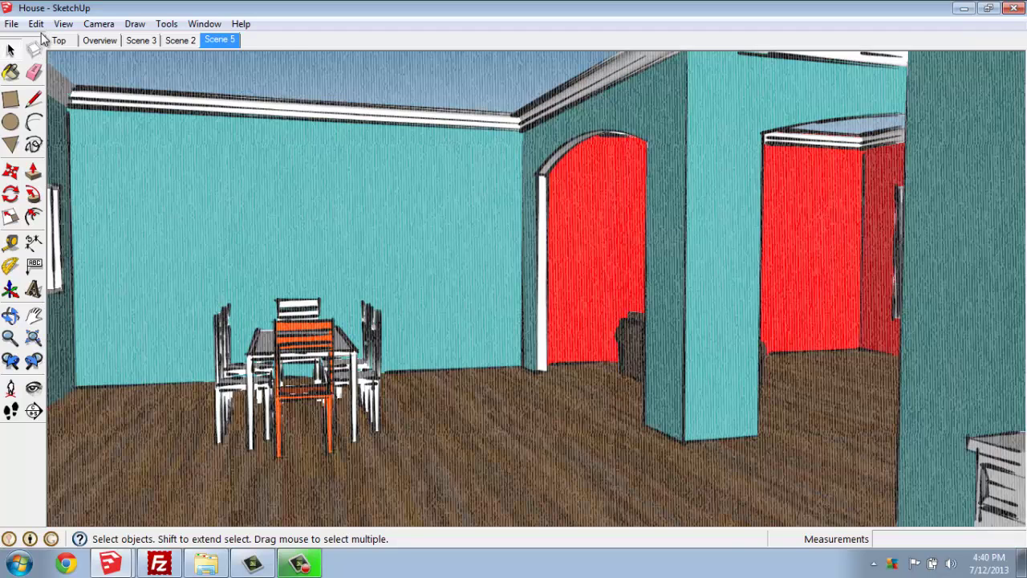
Raise the animation Scene Delay from 1 to 3 seconds in Model Info, then close it
click(62, 25)
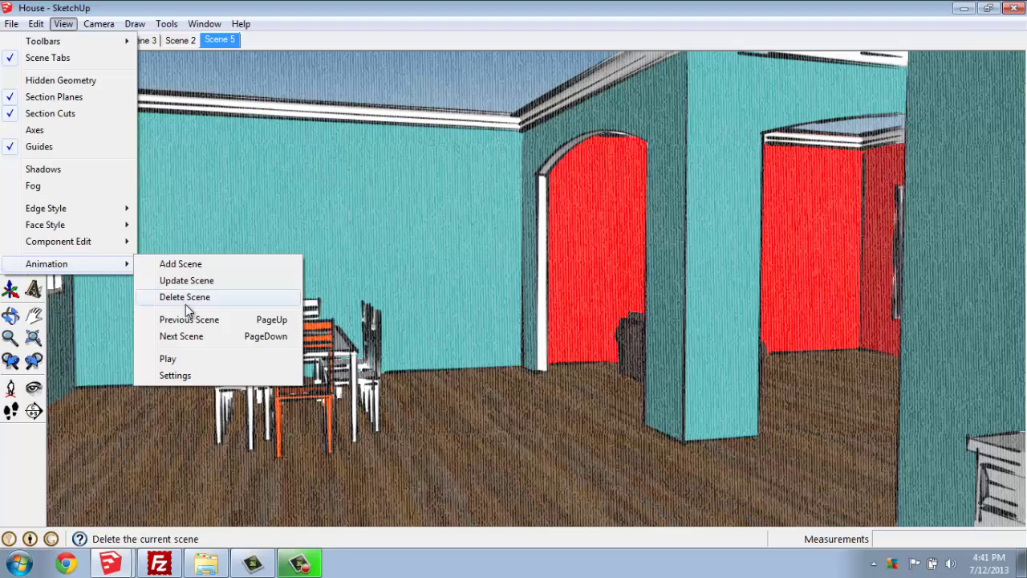
click(194, 379)
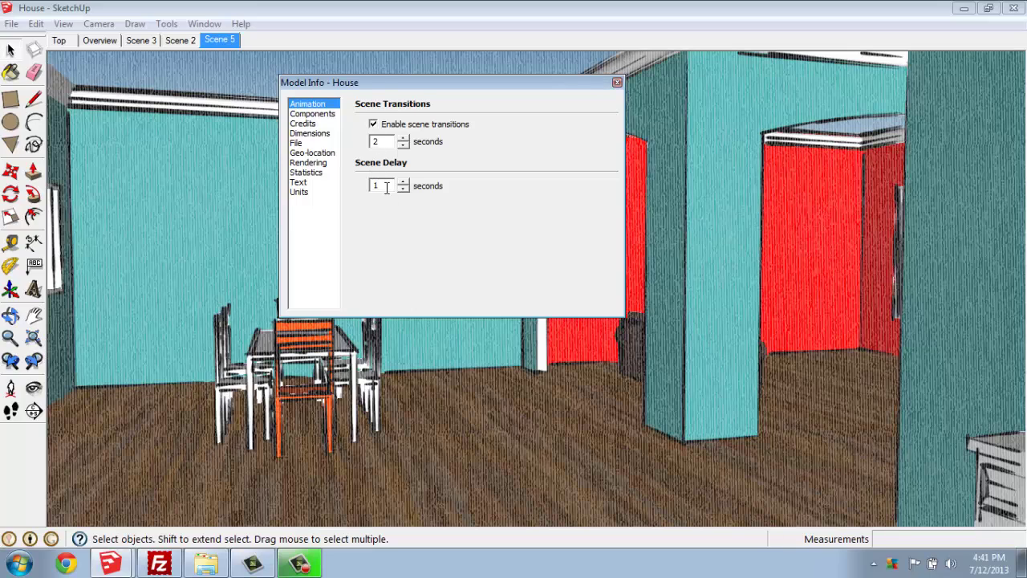
click(402, 182)
click(403, 182)
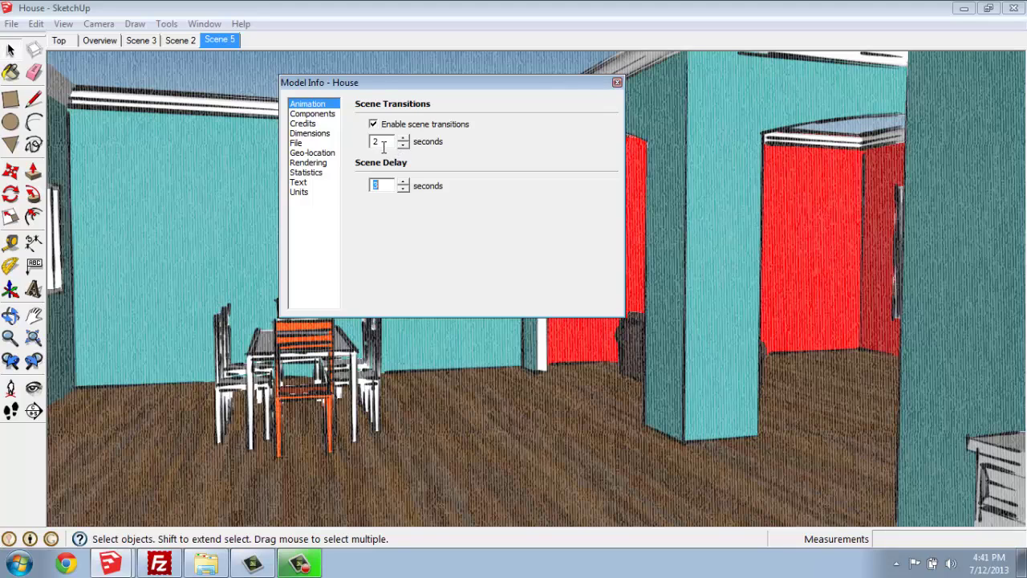
click(616, 83)
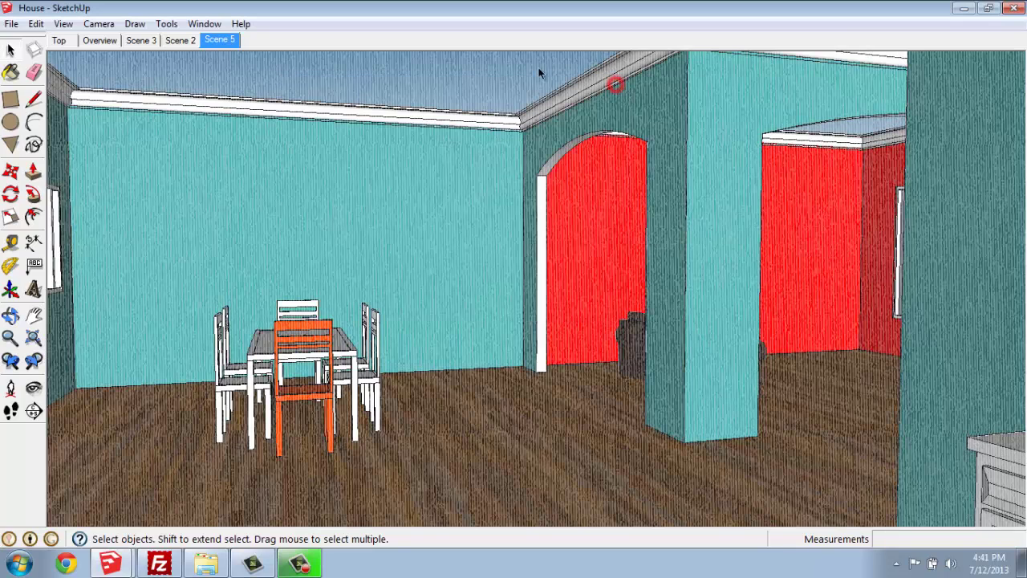
Replay the scene animation, pause it on the Overview scene, and close the Animation toolbar
click(64, 26)
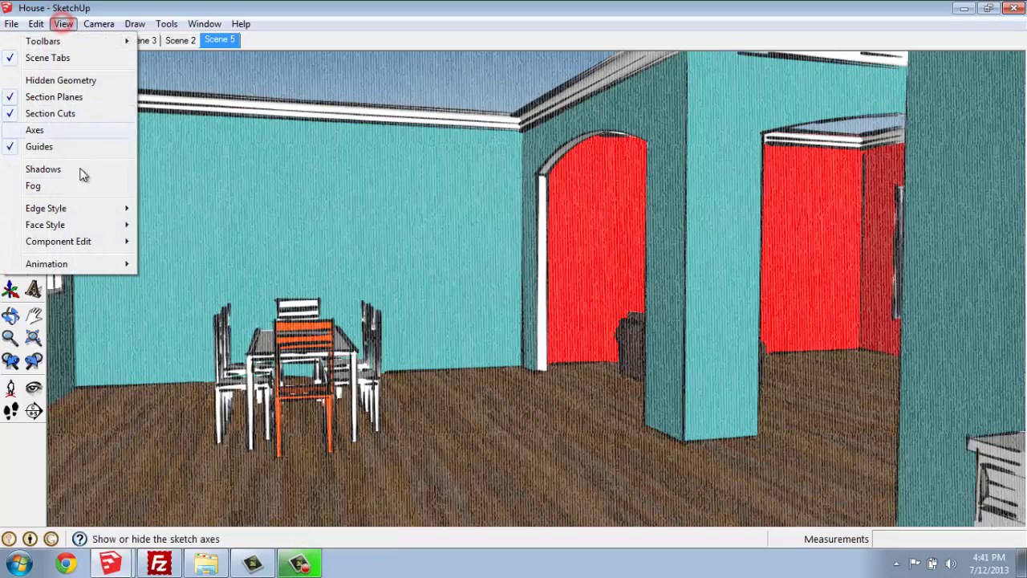
mouse_move(80, 263)
click(168, 358)
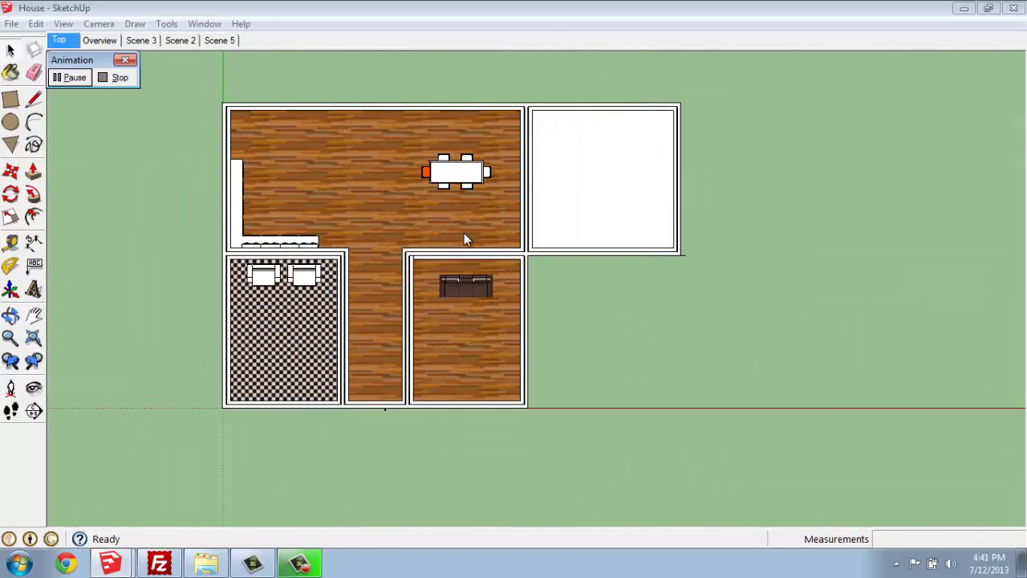
click(74, 80)
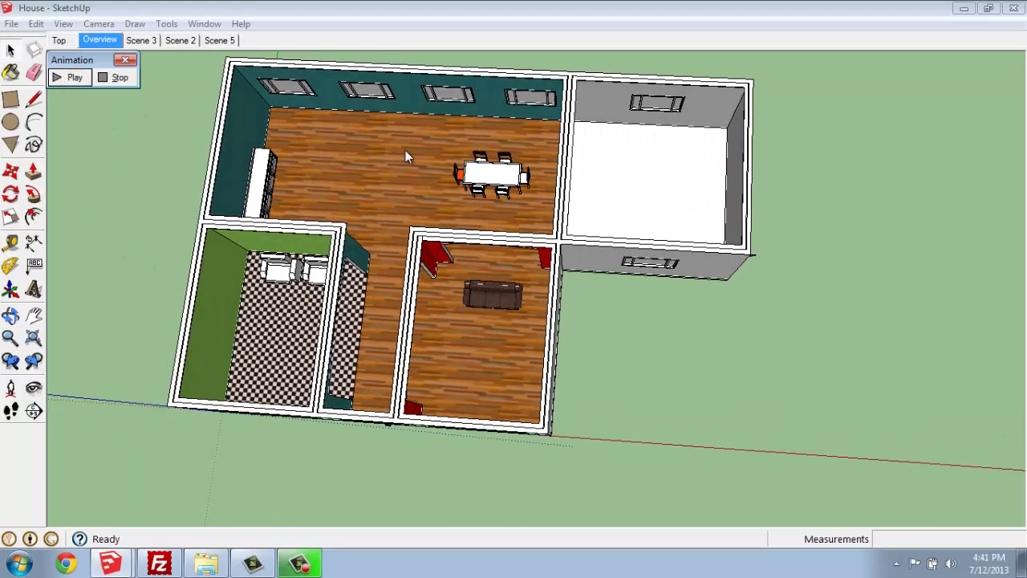
click(125, 59)
click(11, 24)
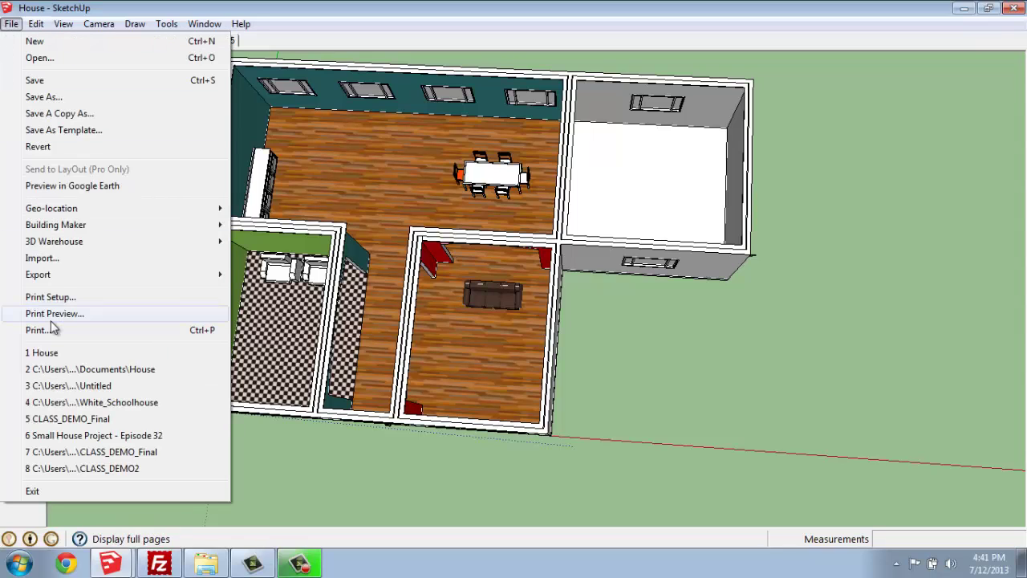
Start exporting the animation as 'House', keeping Avi File (*.avi) as the type
mouse_move(51, 277)
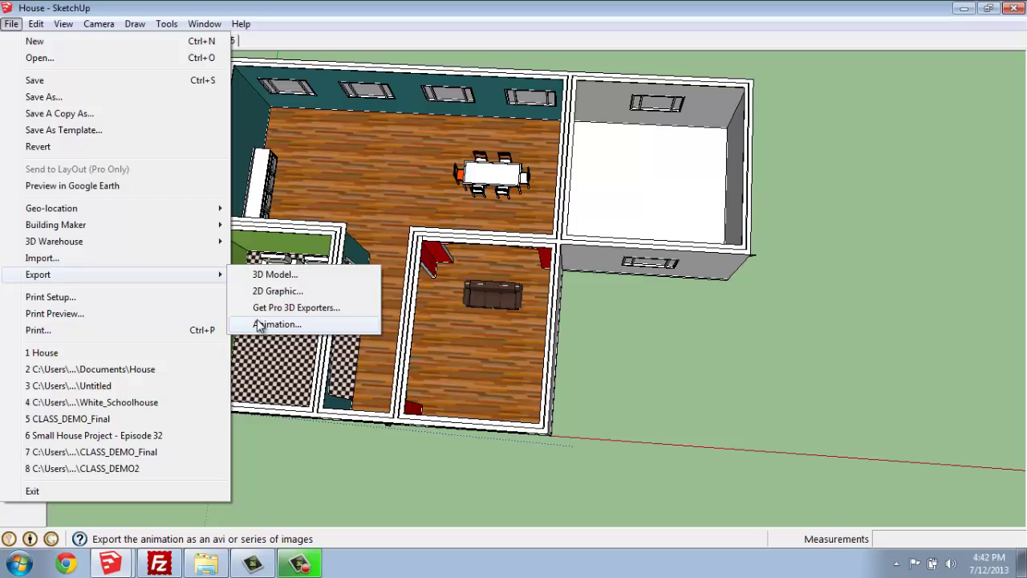
click(258, 324)
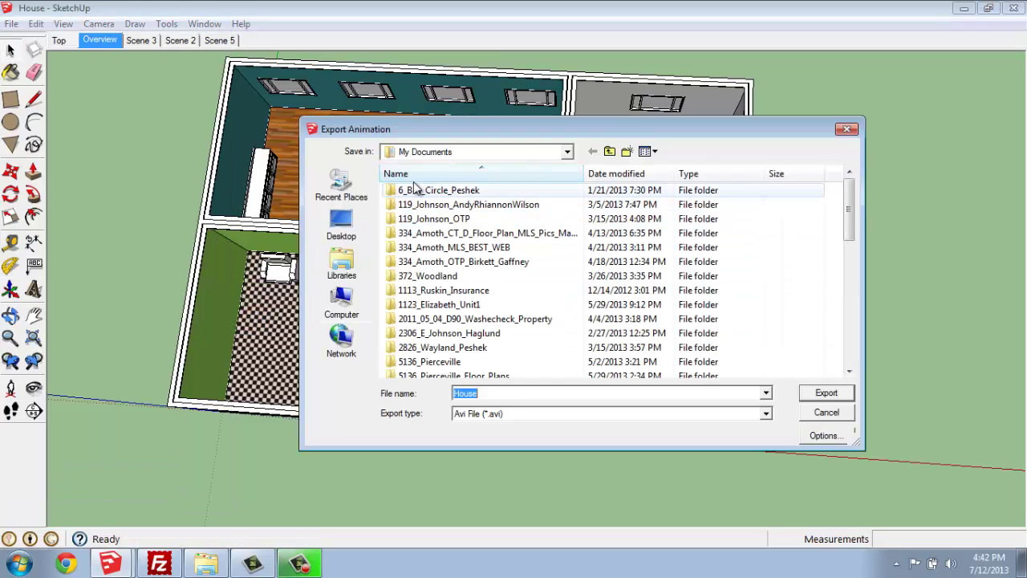
drag(848, 210, 852, 385)
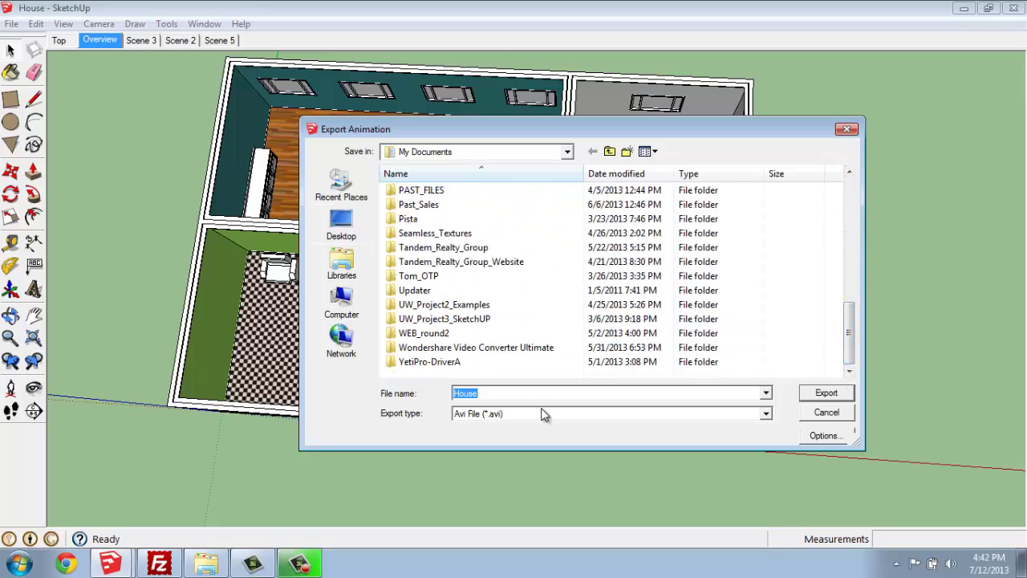
click(765, 414)
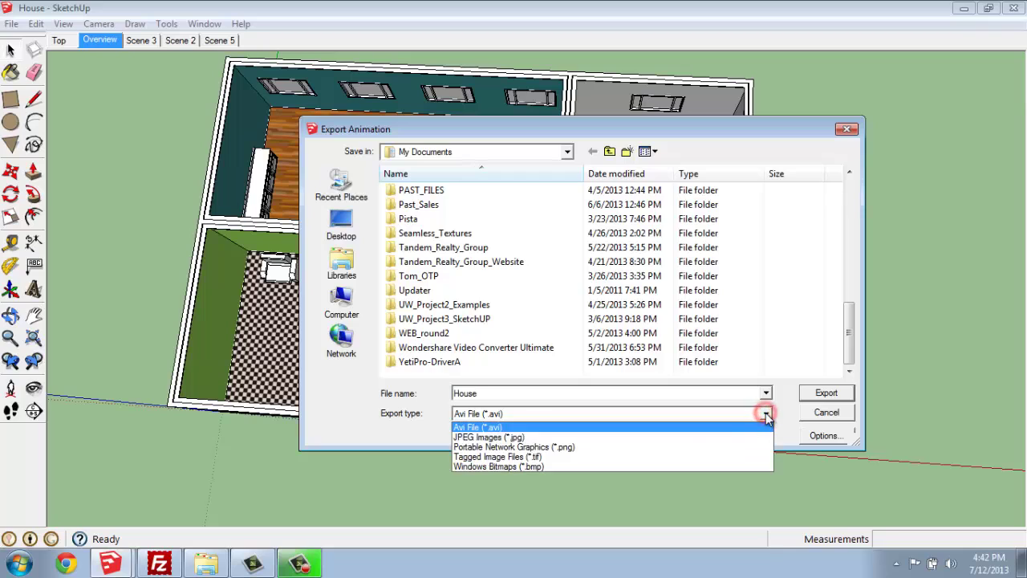
click(512, 427)
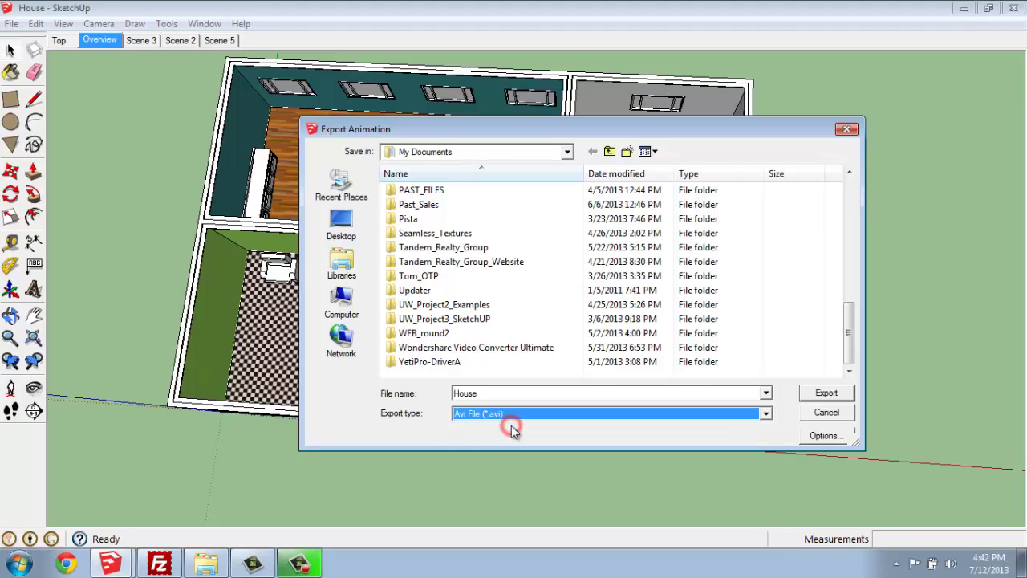
In the animation export options, switch the aspect ratio to 16:9
click(826, 436)
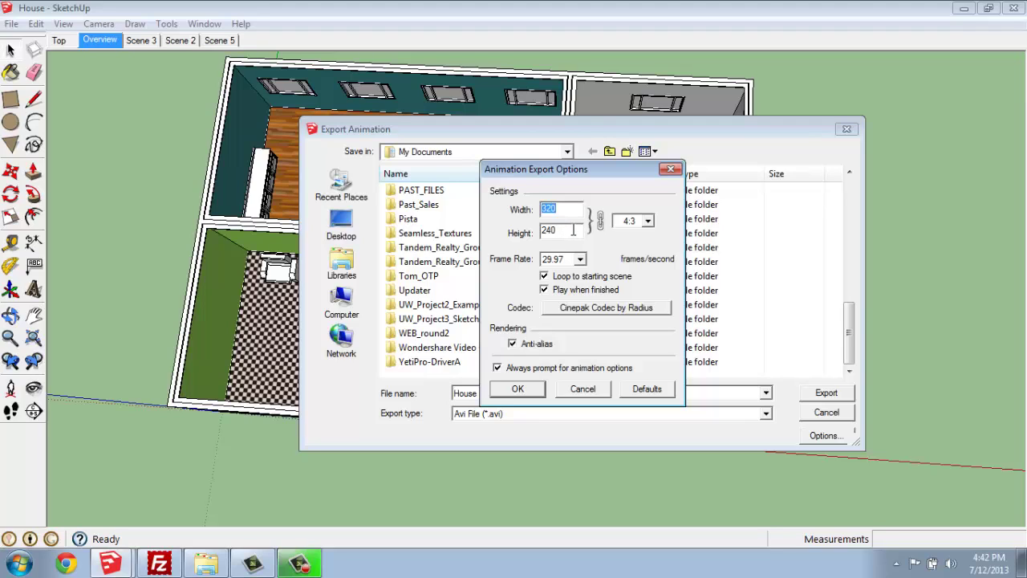
click(600, 221)
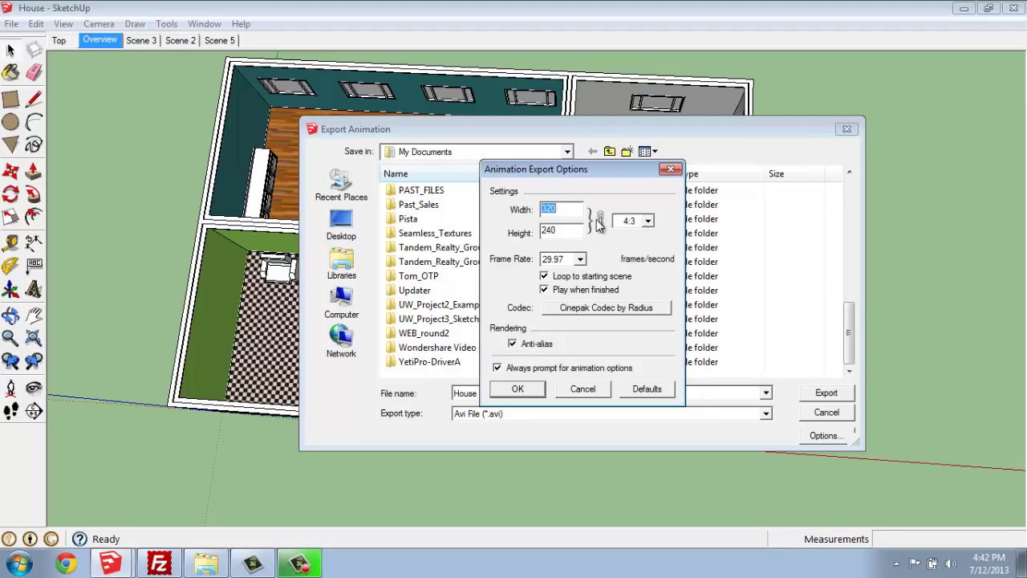
click(647, 220)
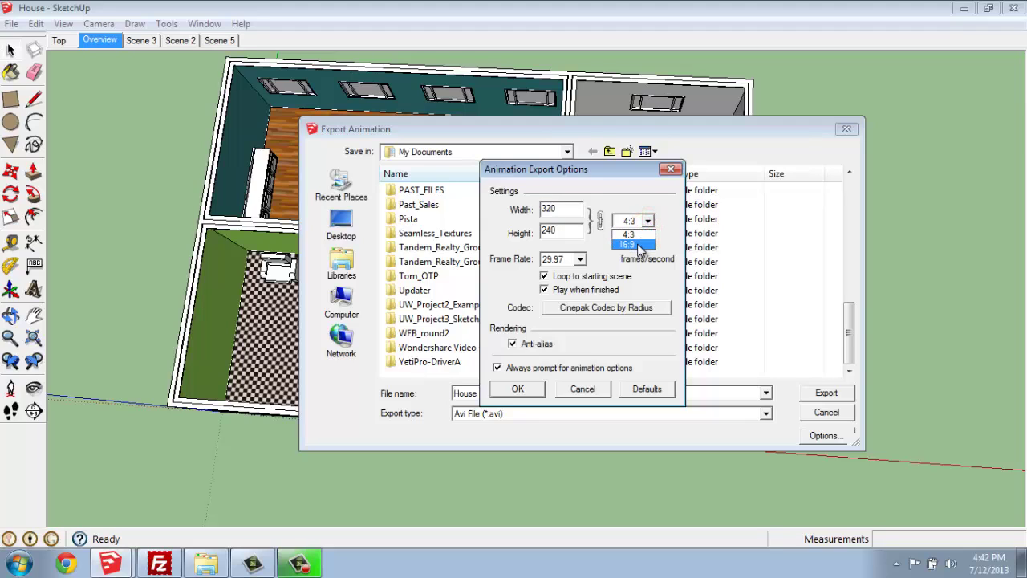
click(636, 245)
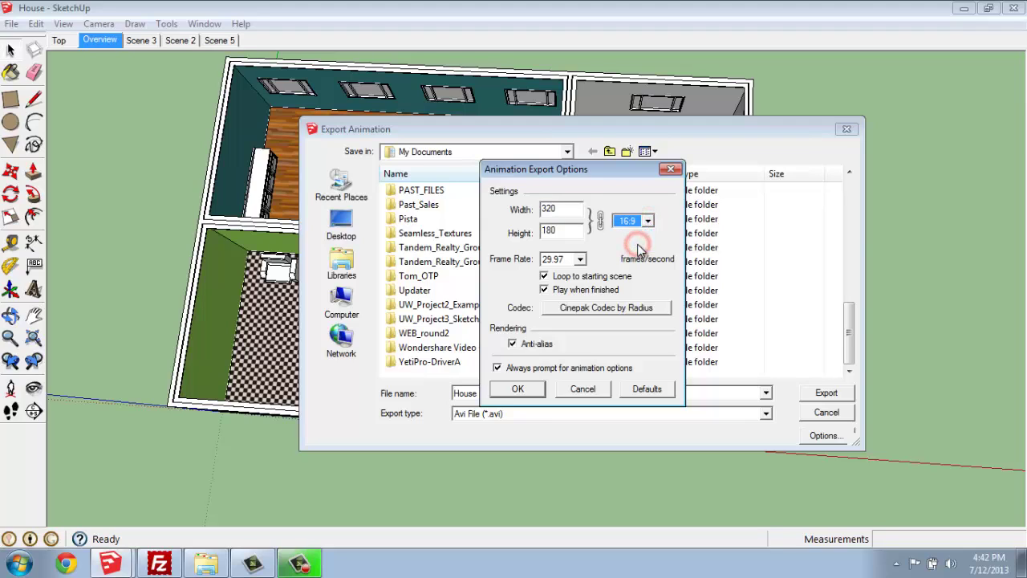
Set width to 800 so height becomes 450, keeping the 29.97 frame rate
double_click(566, 207)
text(8)
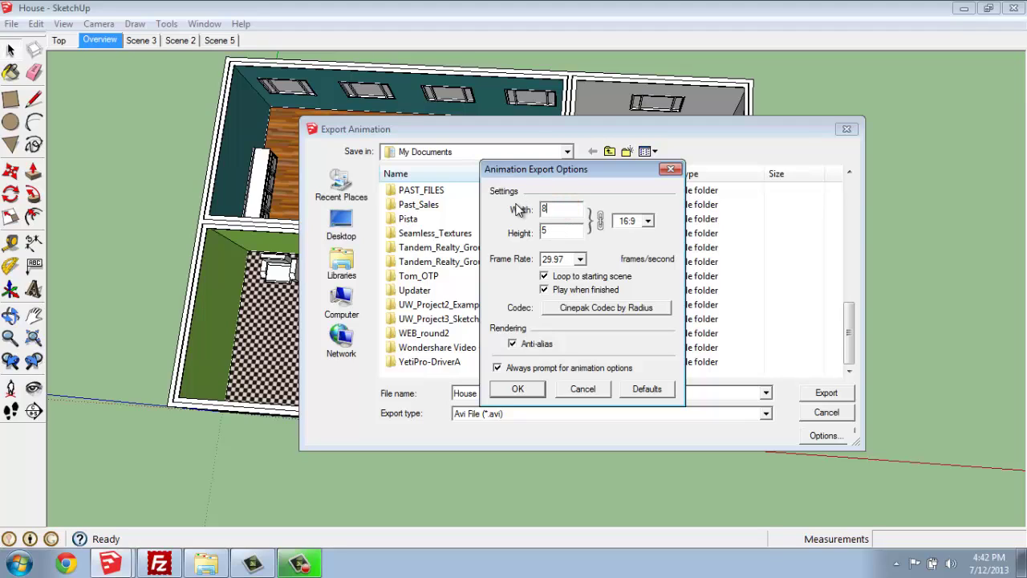
text(00)
click(600, 221)
click(600, 220)
click(580, 259)
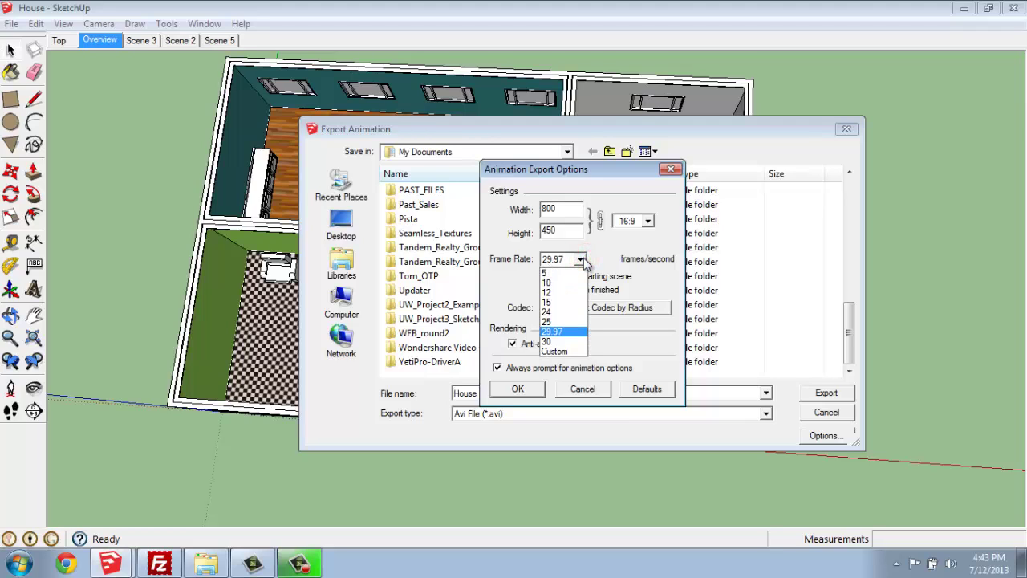
click(580, 259)
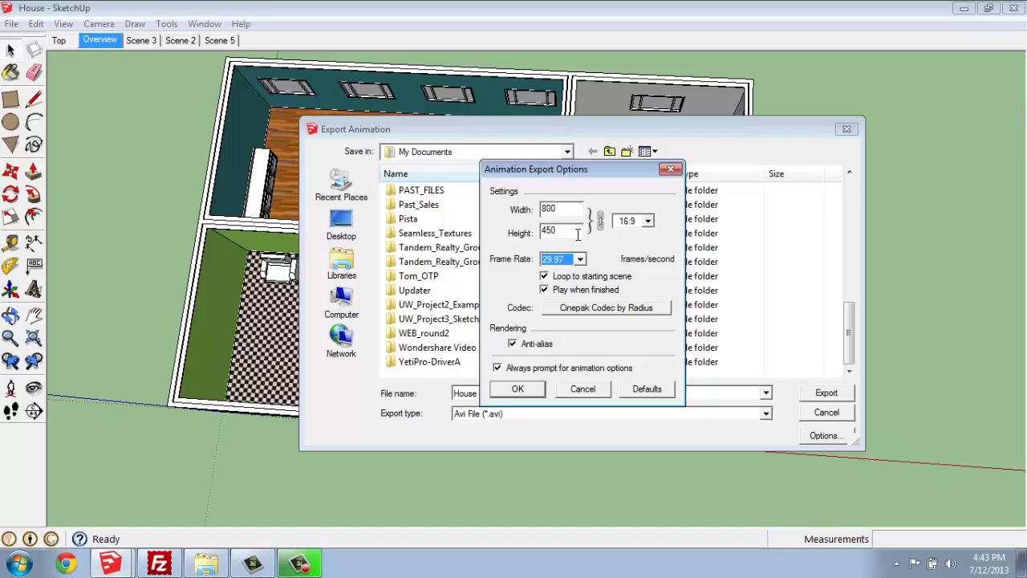
Confirm the 800x450 16:9 export options with OK
click(517, 389)
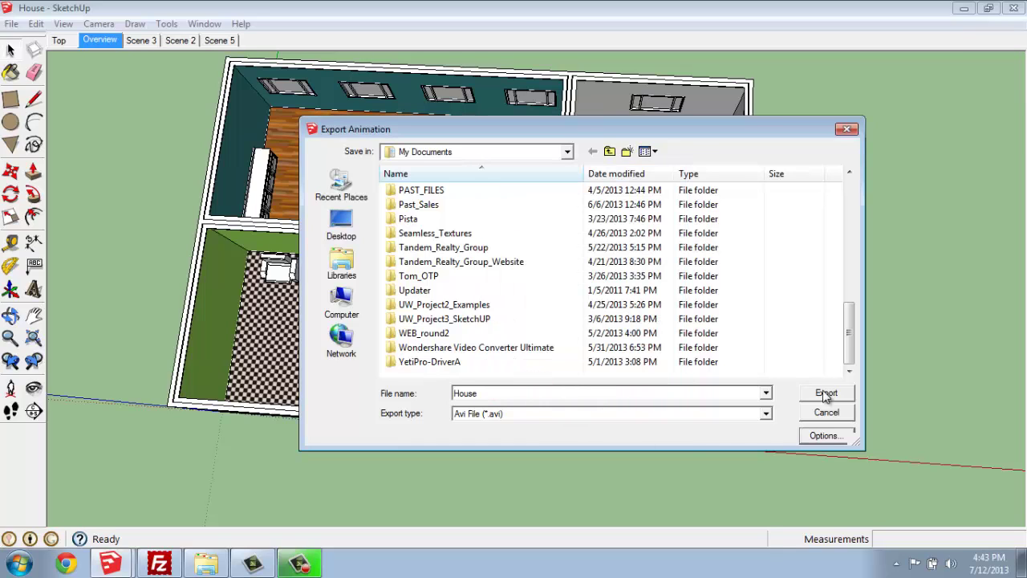